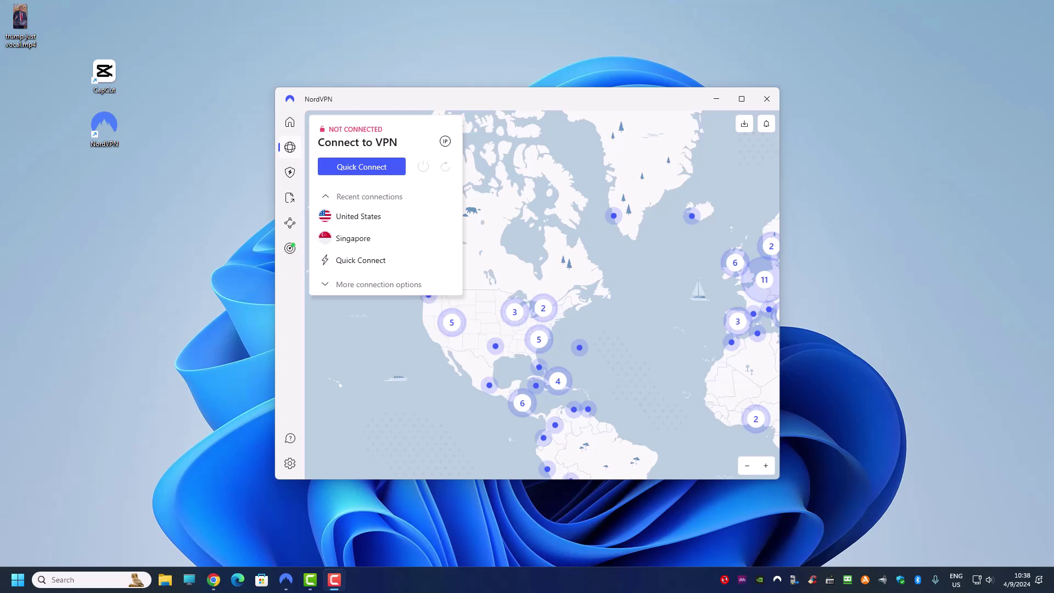
Step: Connect NordVPN to the United States #9984 server and launch CapCut from the desktop
click(716, 101)
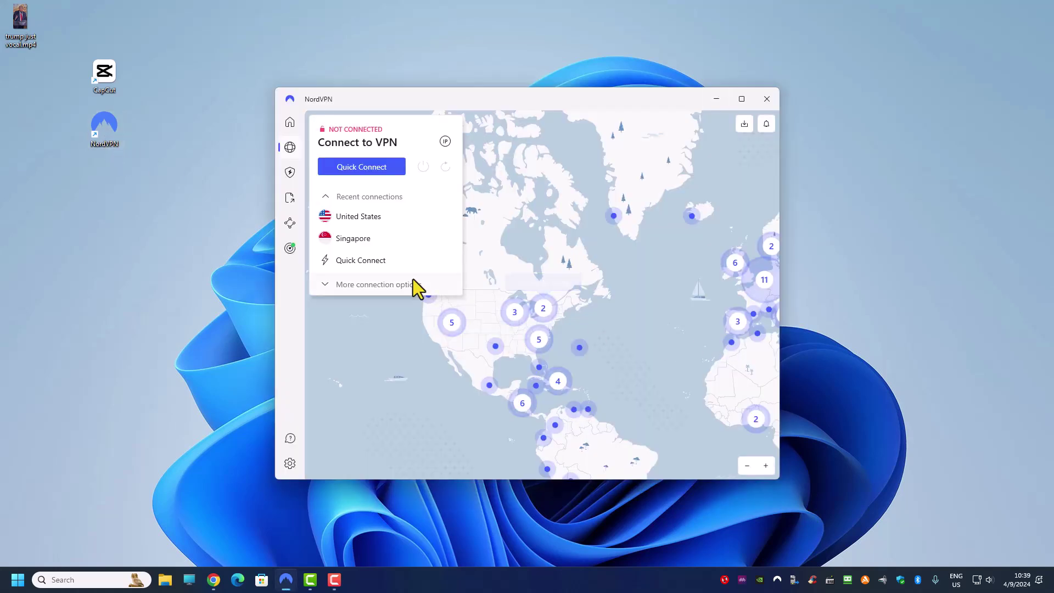
click(347, 218)
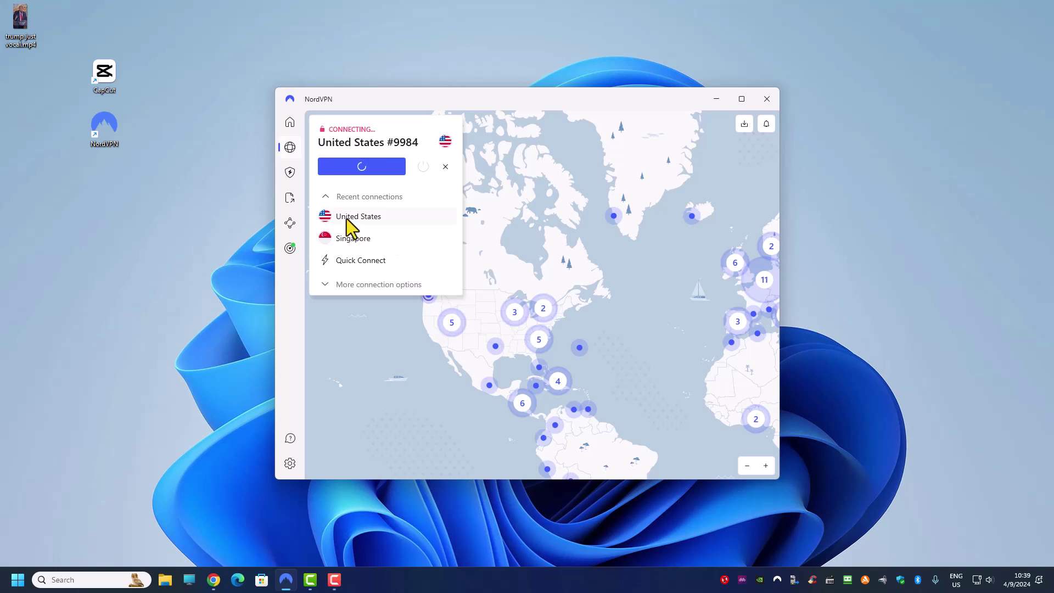
click(213, 579)
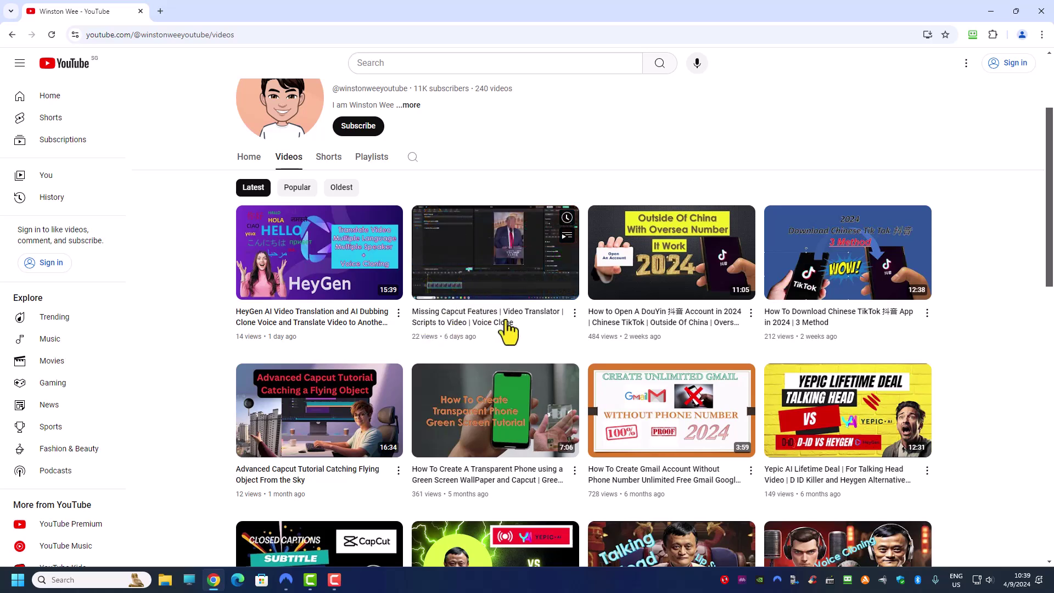
click(990, 11)
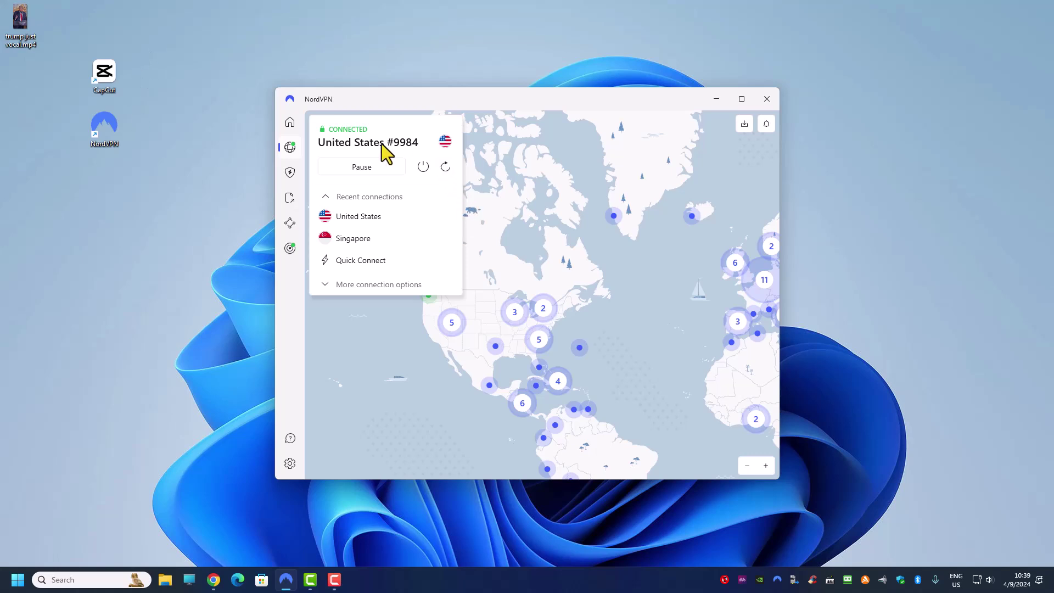
click(716, 100)
double_click(105, 81)
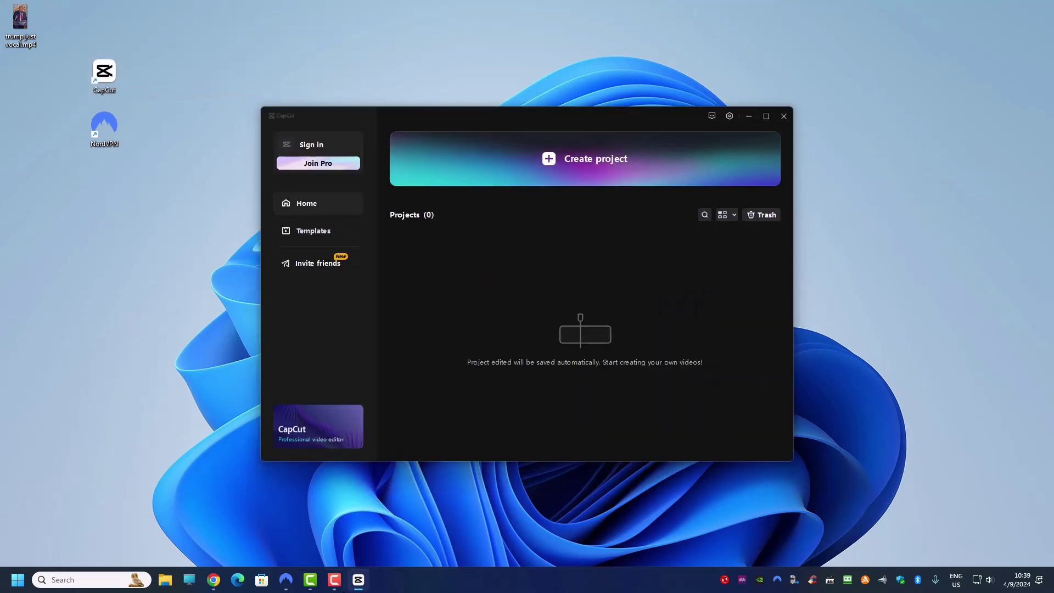
click(214, 579)
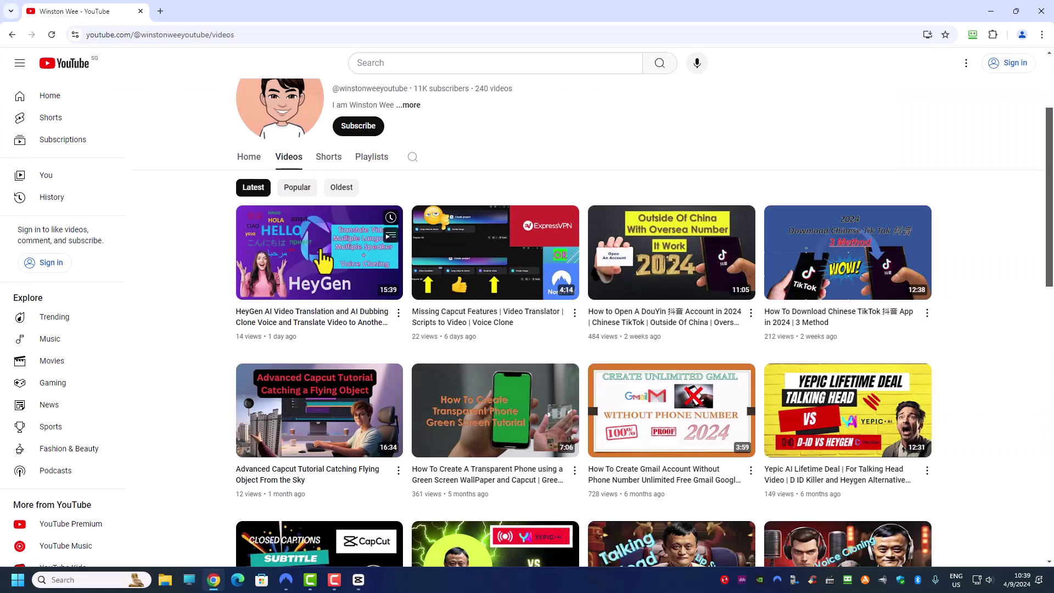
click(329, 164)
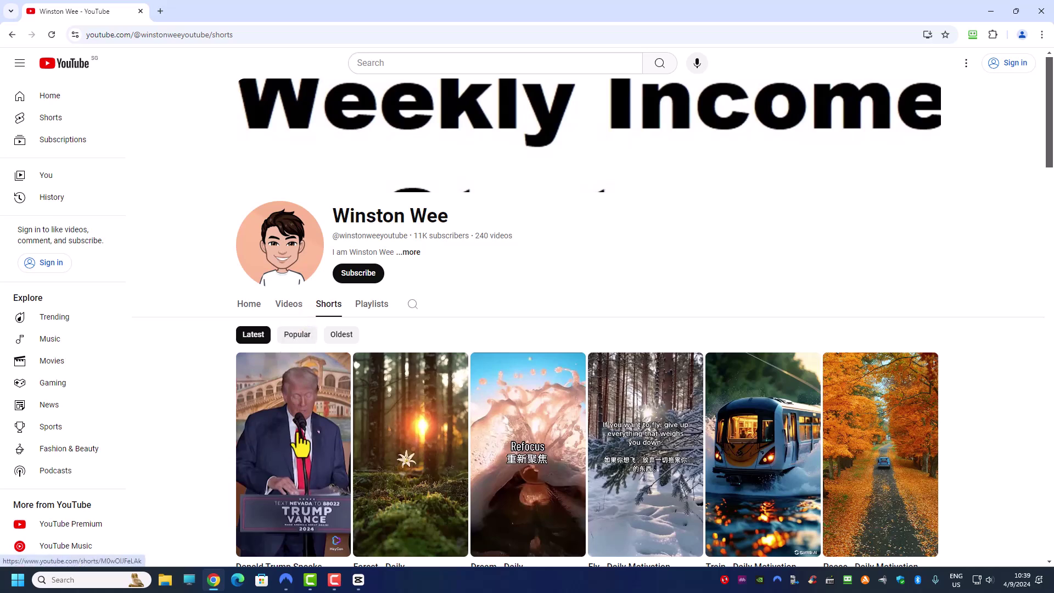
click(289, 305)
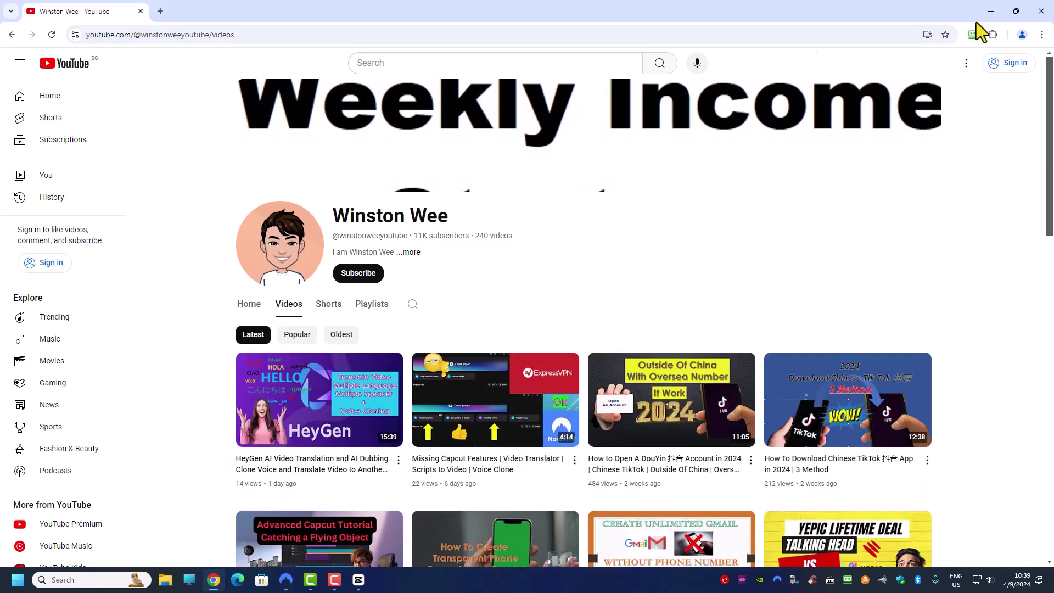
Step: Minimise Chrome to show CapCut's home screen with the Video translator tool
click(989, 11)
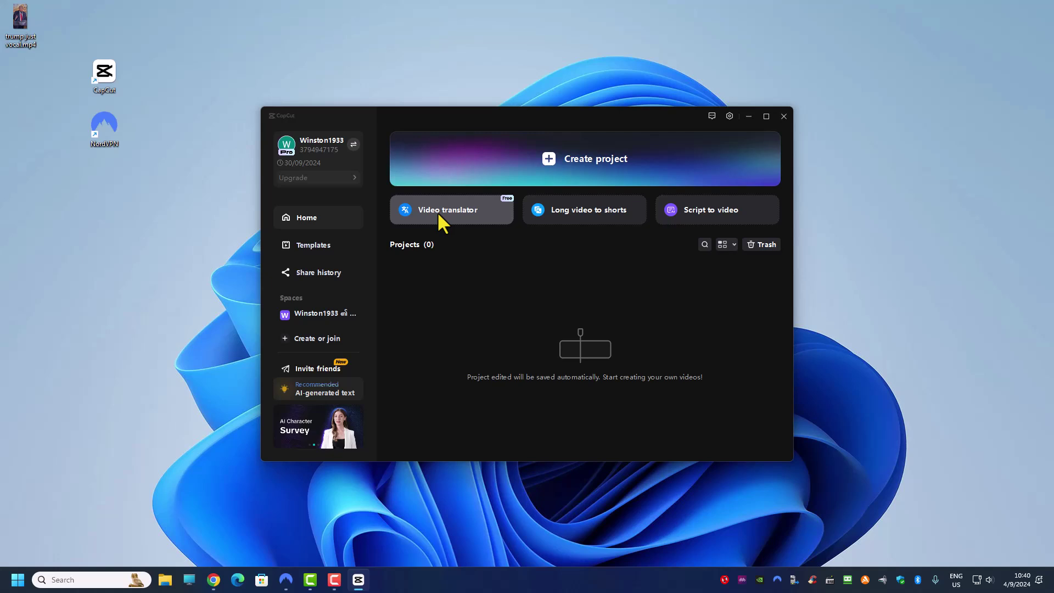
Step: Load trump just vocal.mp4 from the desktop into CapCut's Video translator
click(438, 214)
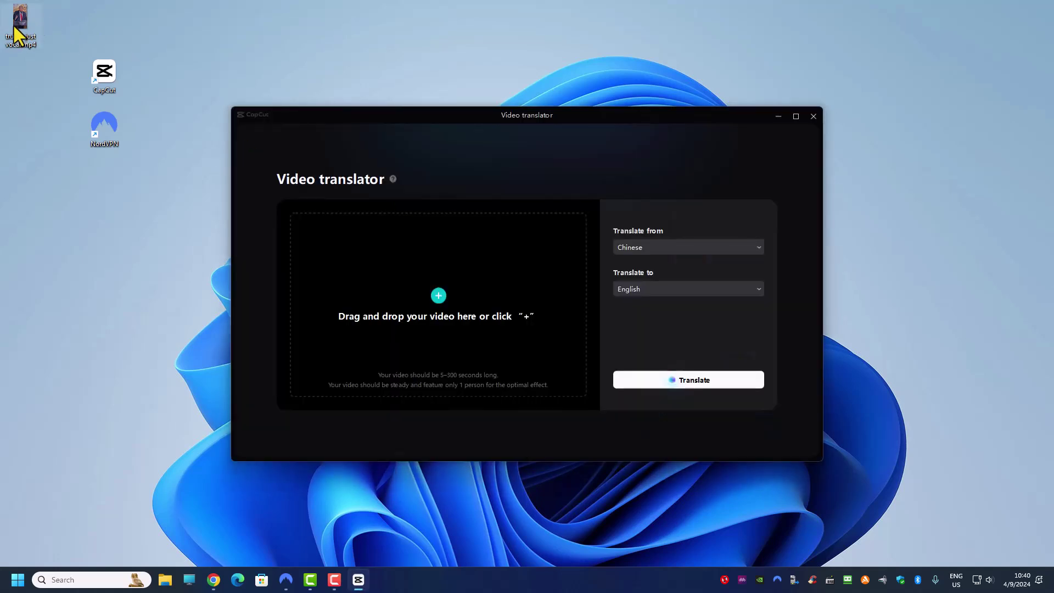
drag(143, 58, 143, 58)
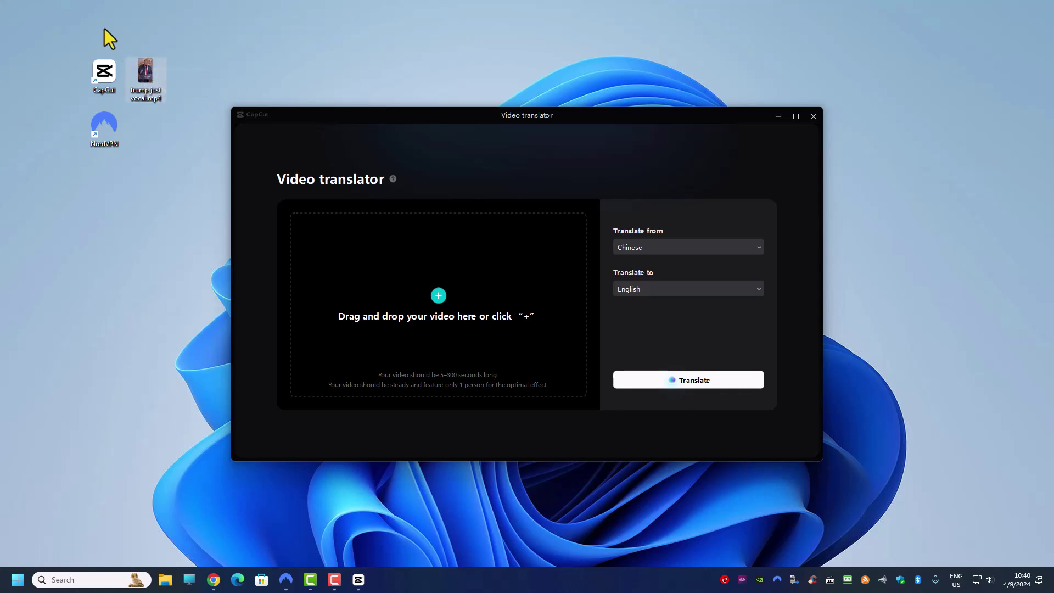
drag(146, 93, 433, 314)
Step: Set the translation to go from English to Chinese
click(663, 249)
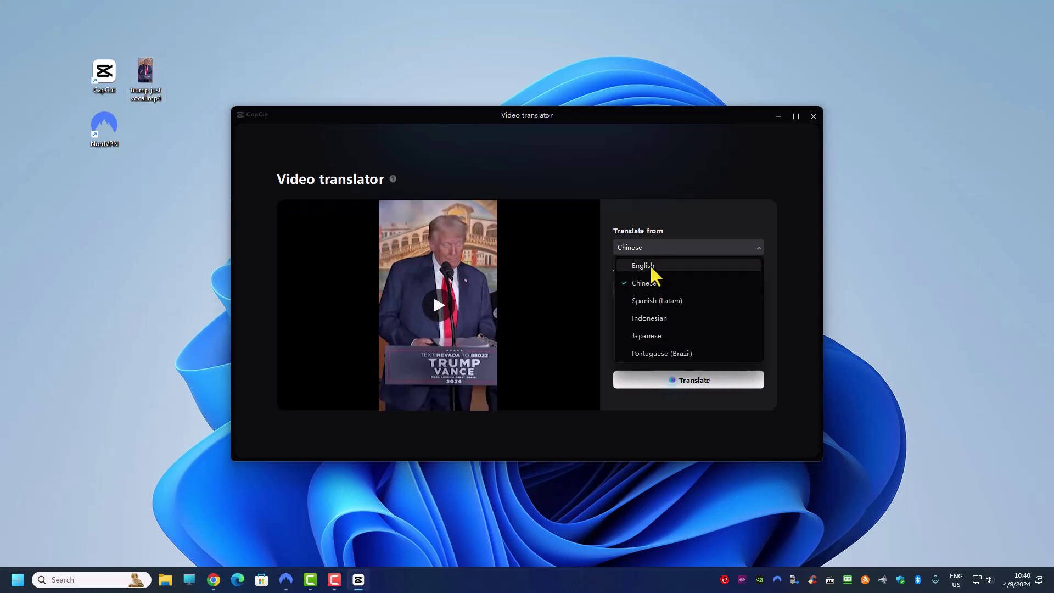
click(651, 267)
click(642, 291)
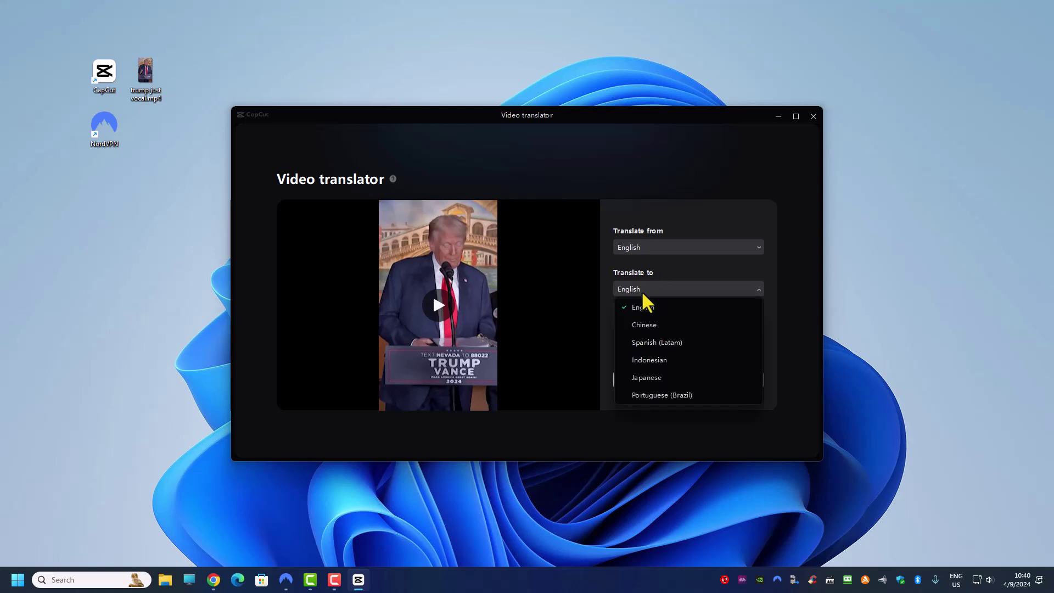
click(638, 330)
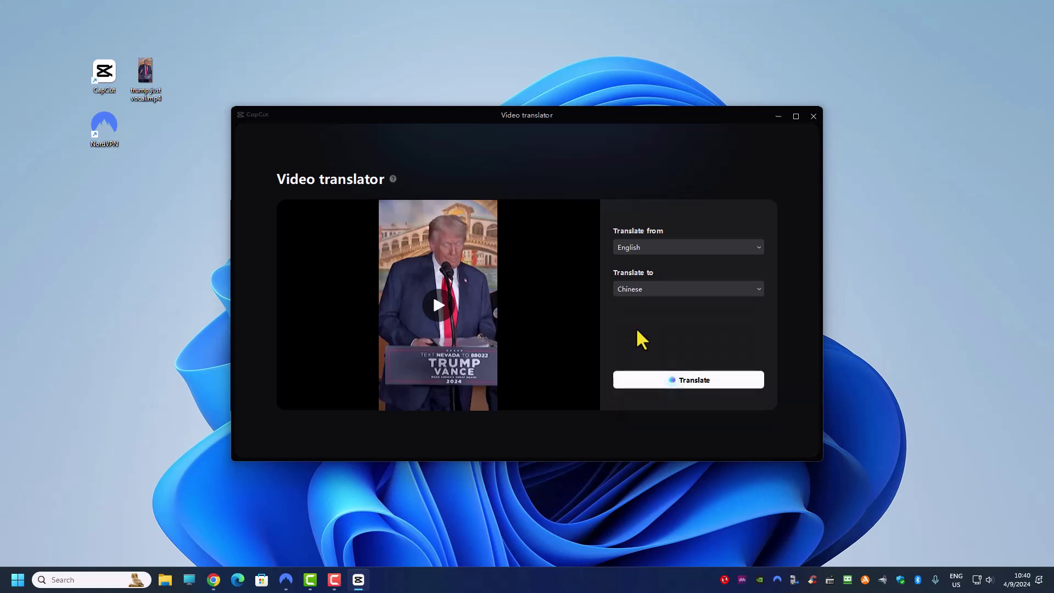
click(692, 380)
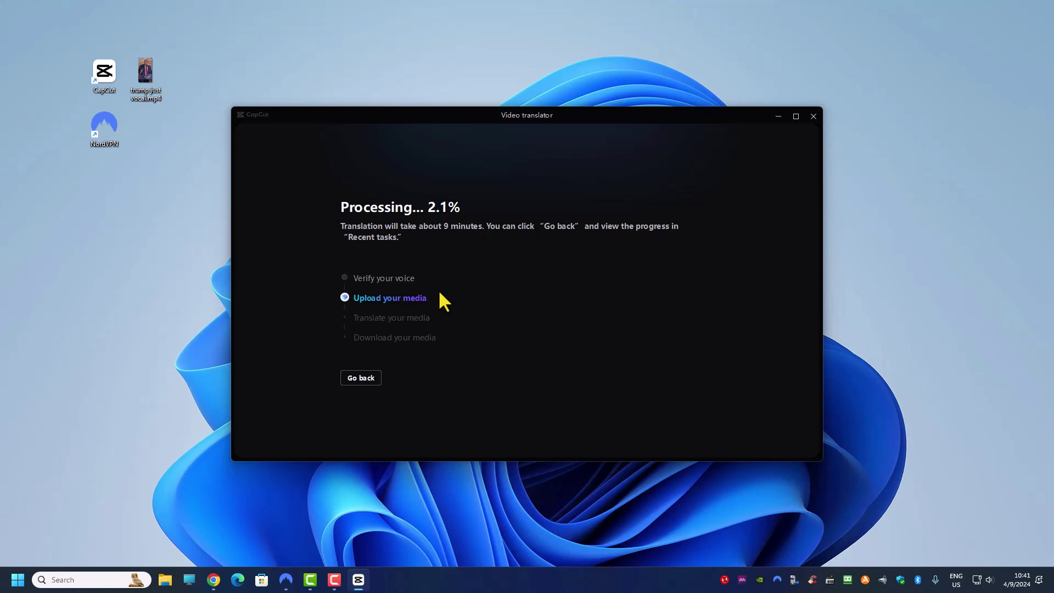
mouse_move(210, 586)
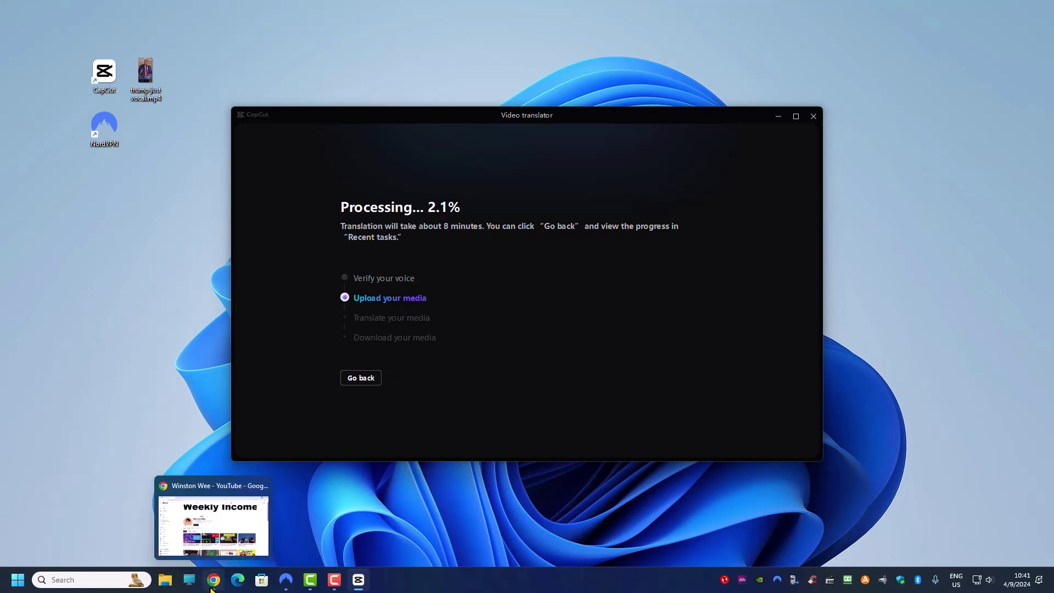
Step: Bring the YouTube channel's Videos page back to the front
click(213, 585)
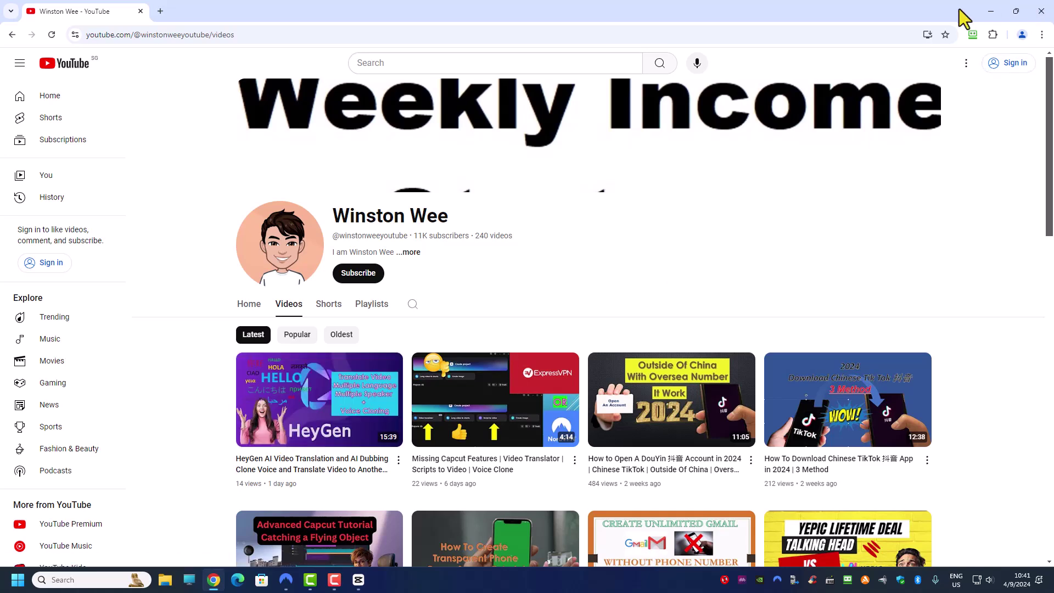
Step: Minimise Chrome to see the Video translator report the media as translated
click(990, 11)
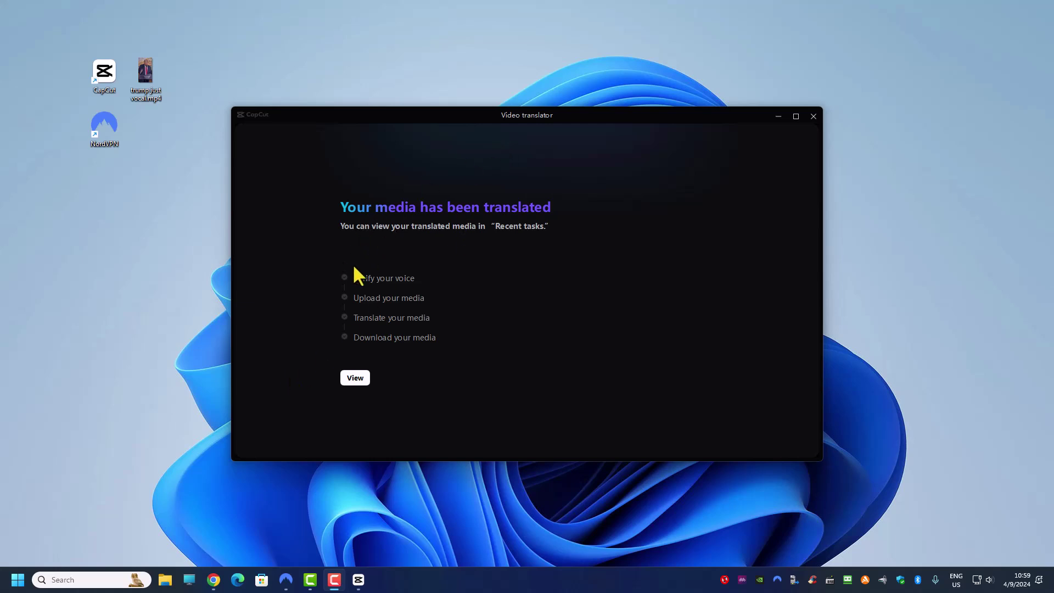
Step: View Translation task 01 and play the translated clip through to 00:29
click(355, 378)
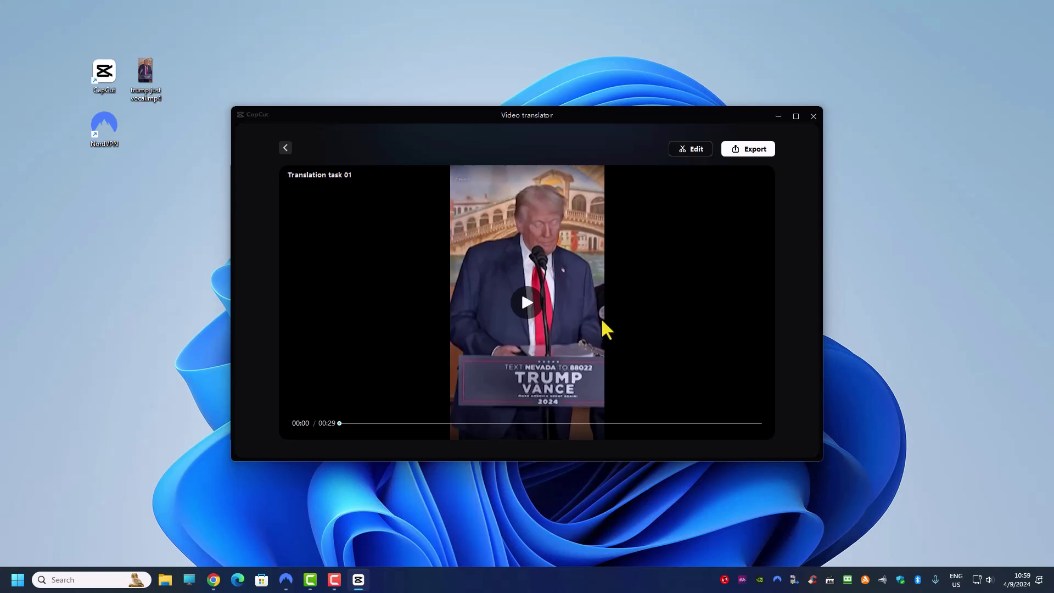
click(523, 307)
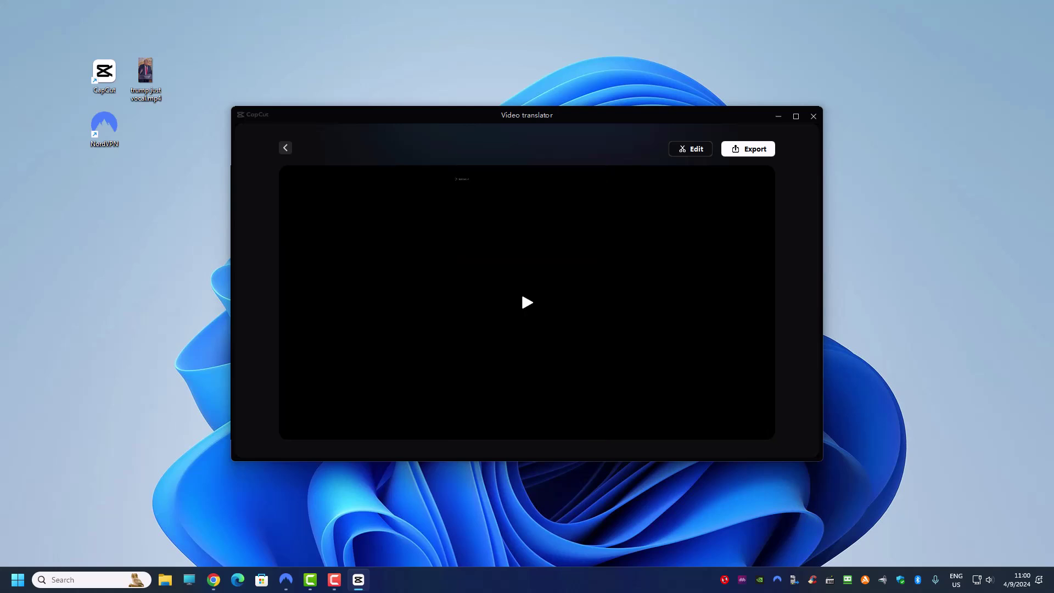
mouse_move(560, 298)
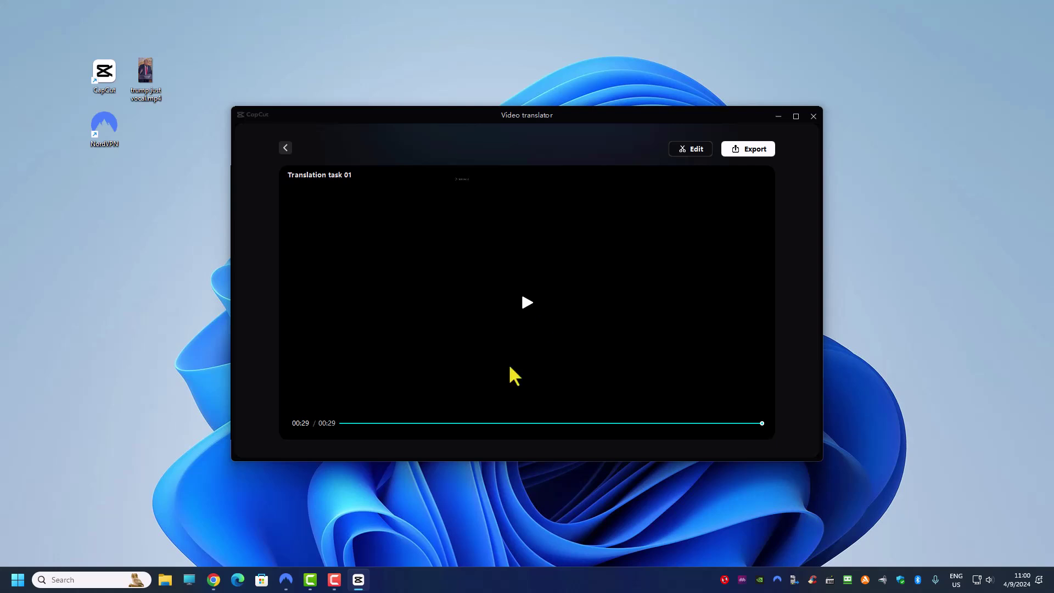
Step: Show the channel's YouTube Shorts listing, then minimise Chrome to return to CapCut
click(209, 579)
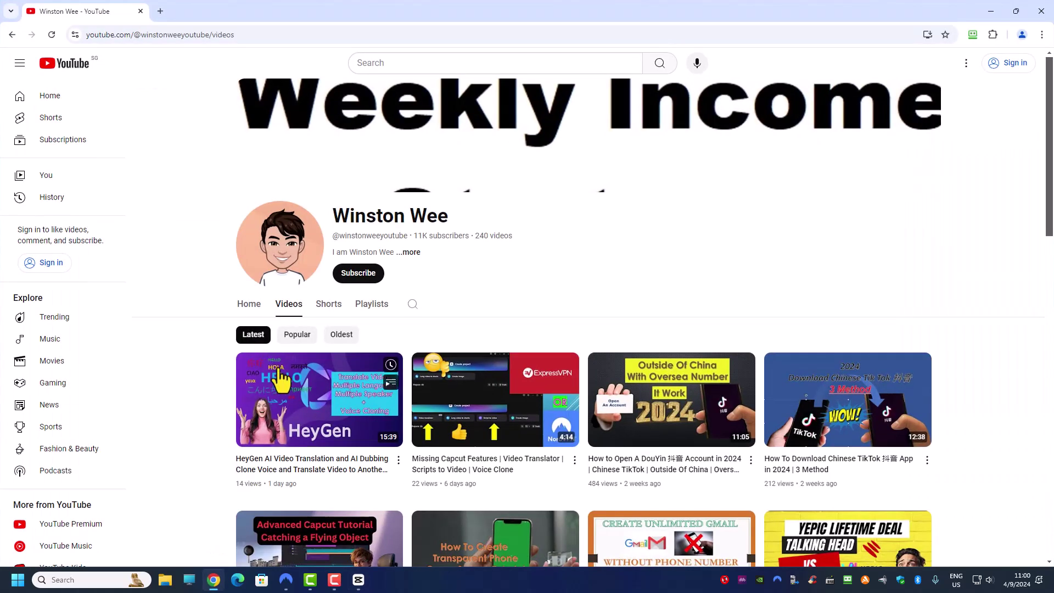
click(324, 310)
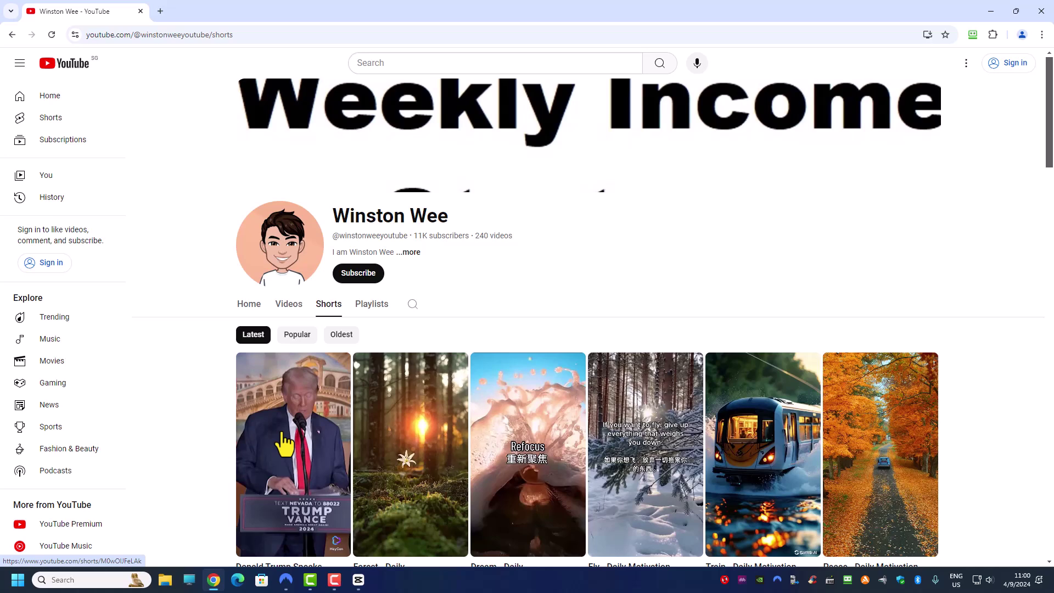
click(989, 12)
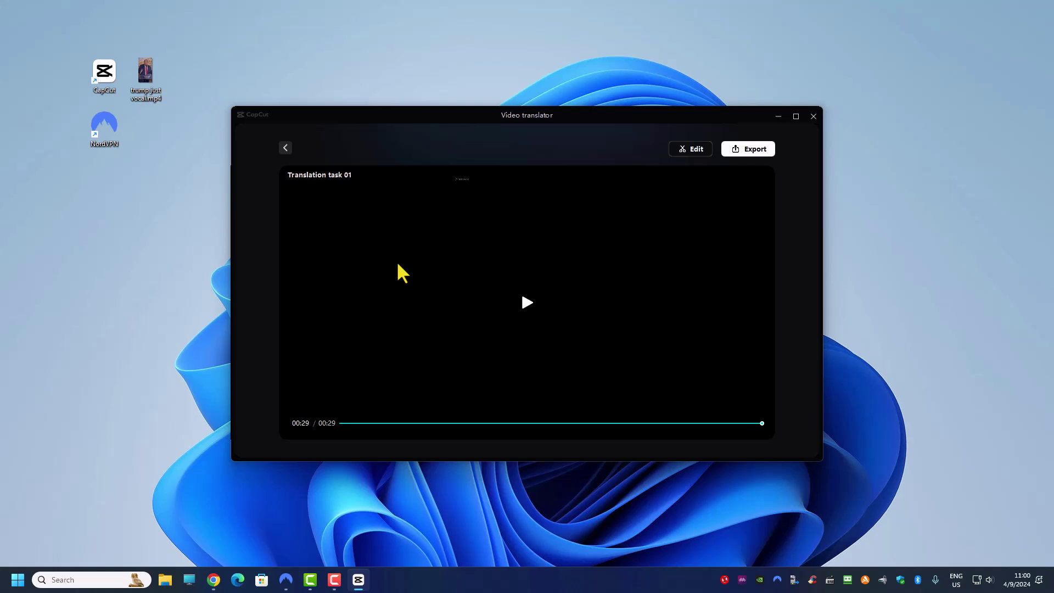
Step: Open Translation task 01 in CapCut's full editor via Edit
click(694, 149)
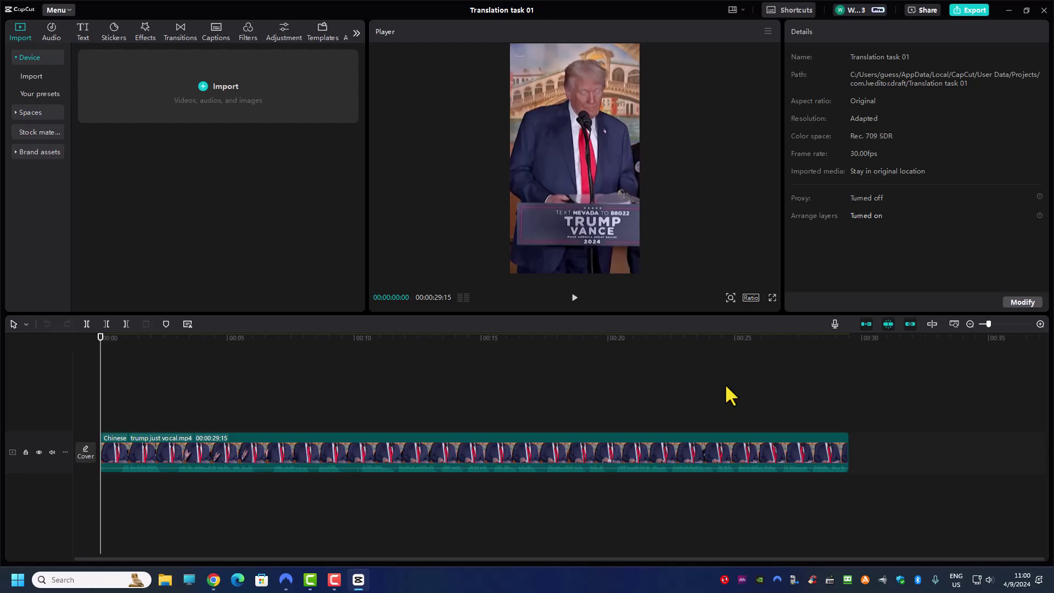
Step: Generate Chinese auto-captions from the clip's speech and select the first caption clip
click(216, 28)
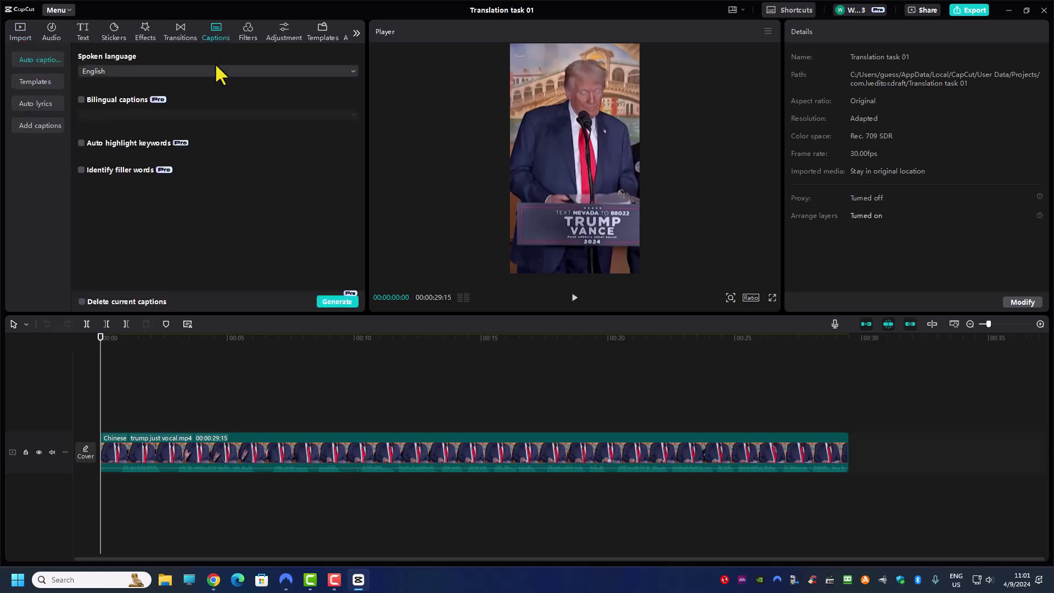
click(101, 71)
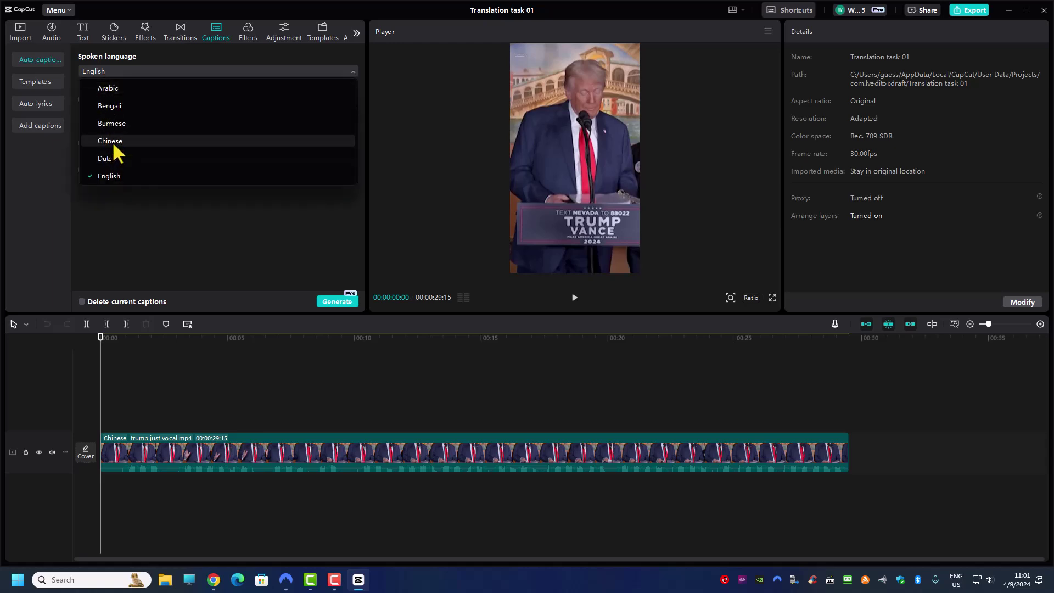
click(112, 140)
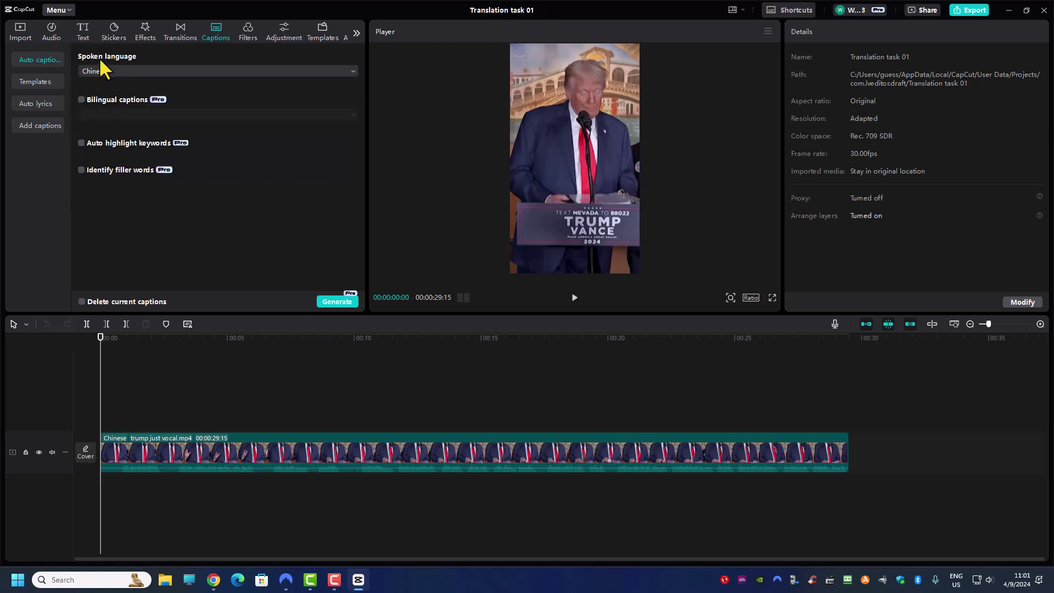
click(340, 301)
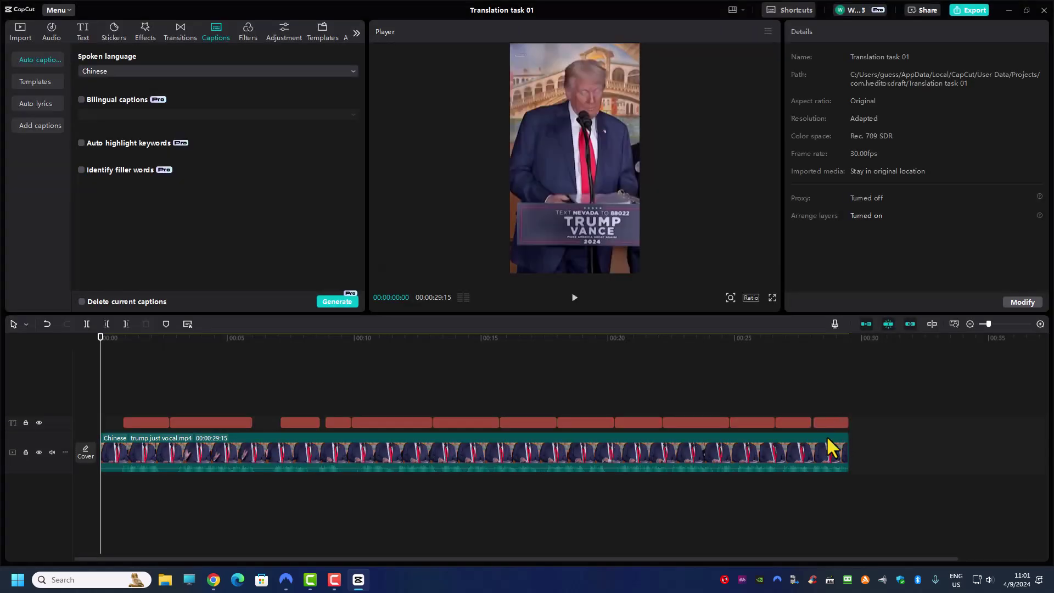
click(135, 424)
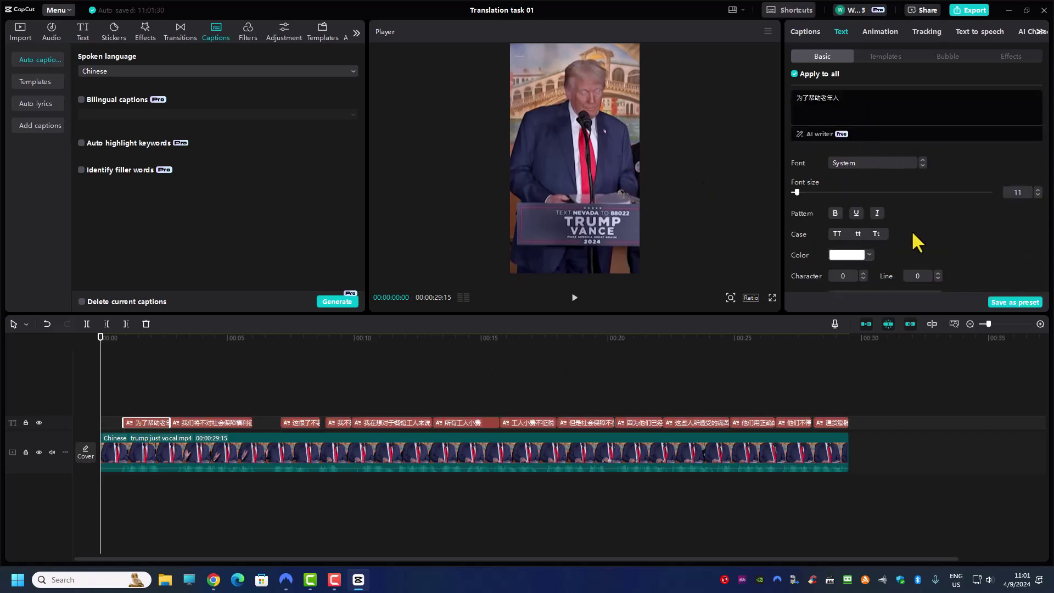
Step: Apply the yellow Aa preset to the captions
scroll(914, 229, down, 5)
scroll(916, 228, up, 5)
scroll(915, 229, down, 6)
scroll(984, 240, up, 2)
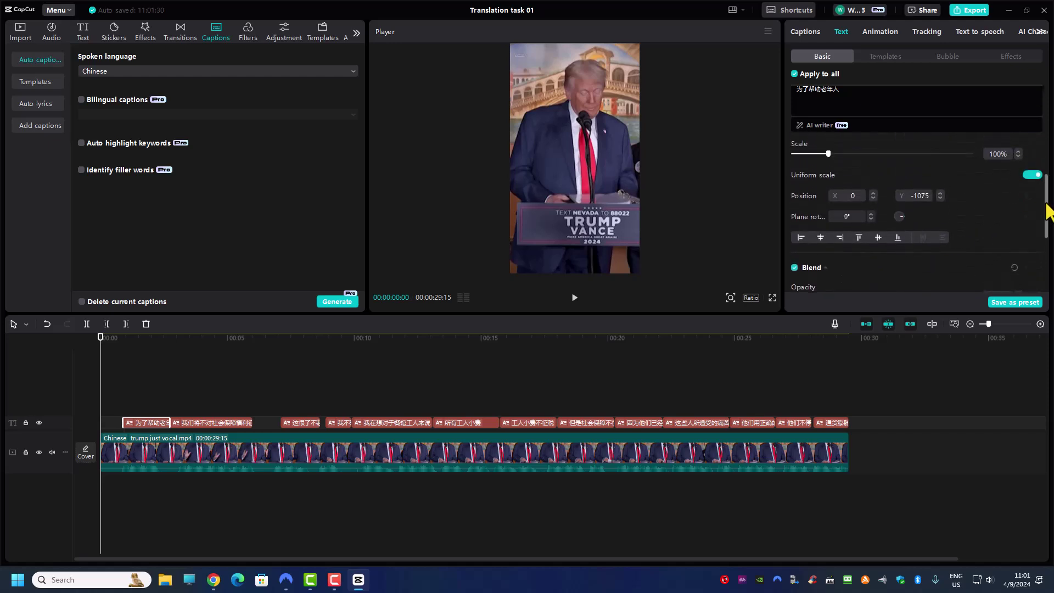
drag(1048, 210, 1036, 163)
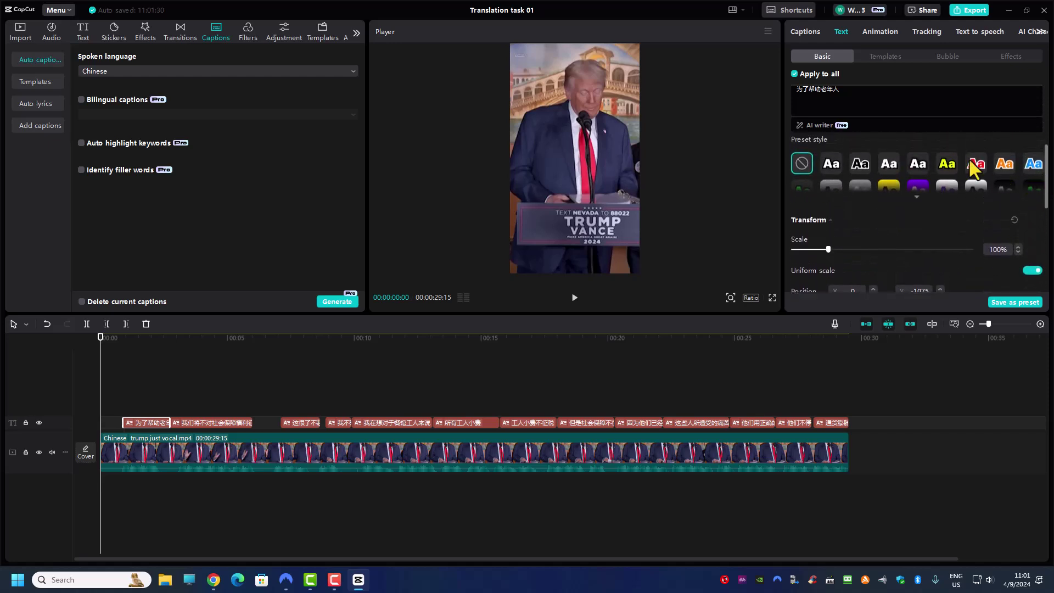
click(946, 166)
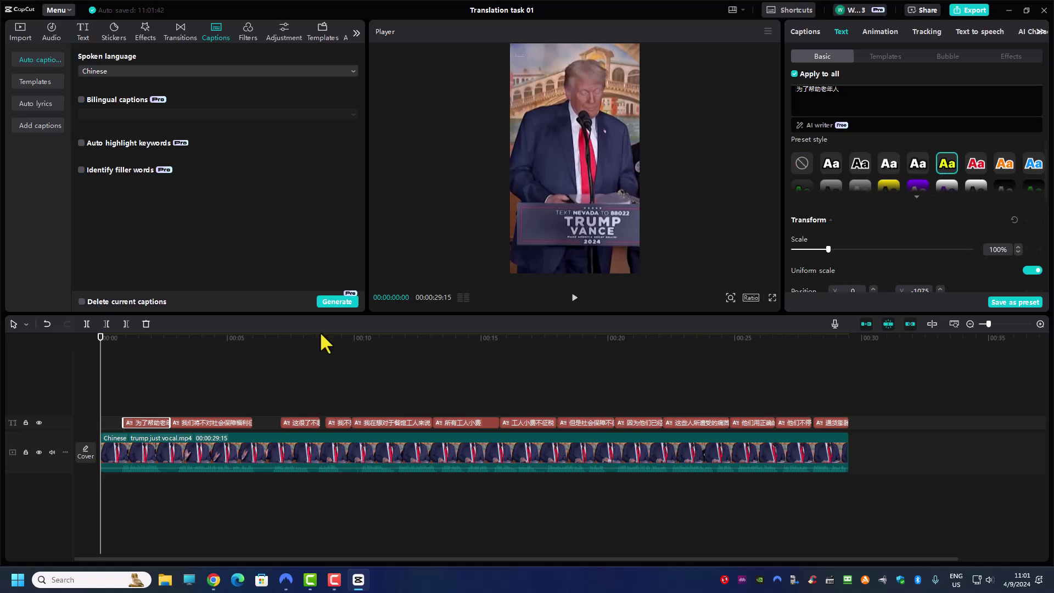
Step: Move the caption below the podium sign and raise its font size from 11 to 18
click(142, 339)
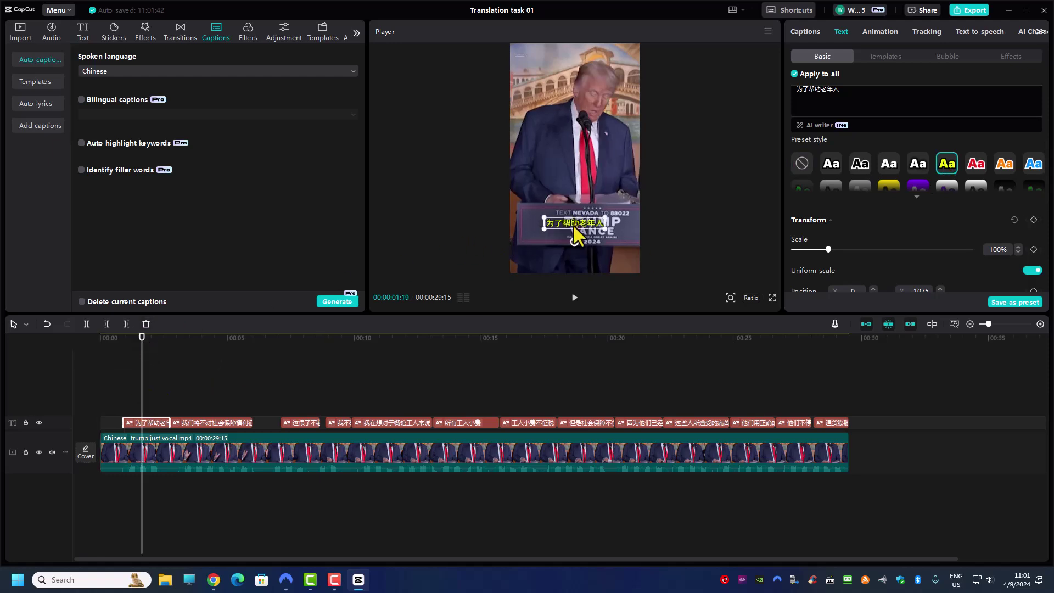
drag(573, 224, 574, 266)
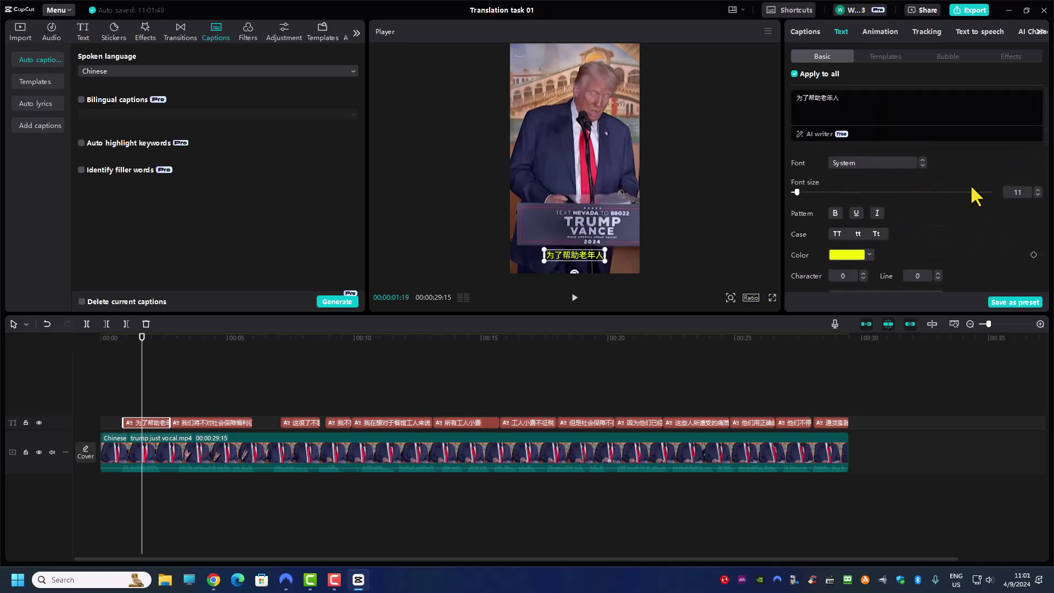
click(1037, 189)
click(1037, 189)
click(1037, 190)
click(1037, 189)
click(1037, 190)
click(1037, 189)
click(1037, 189)
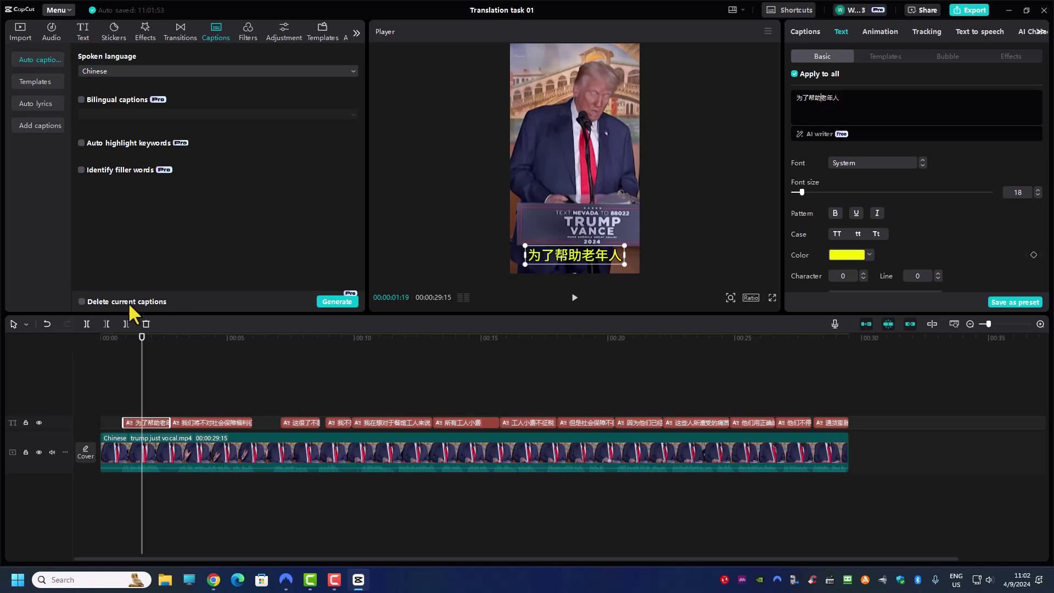
drag(140, 336, 116, 334)
click(573, 297)
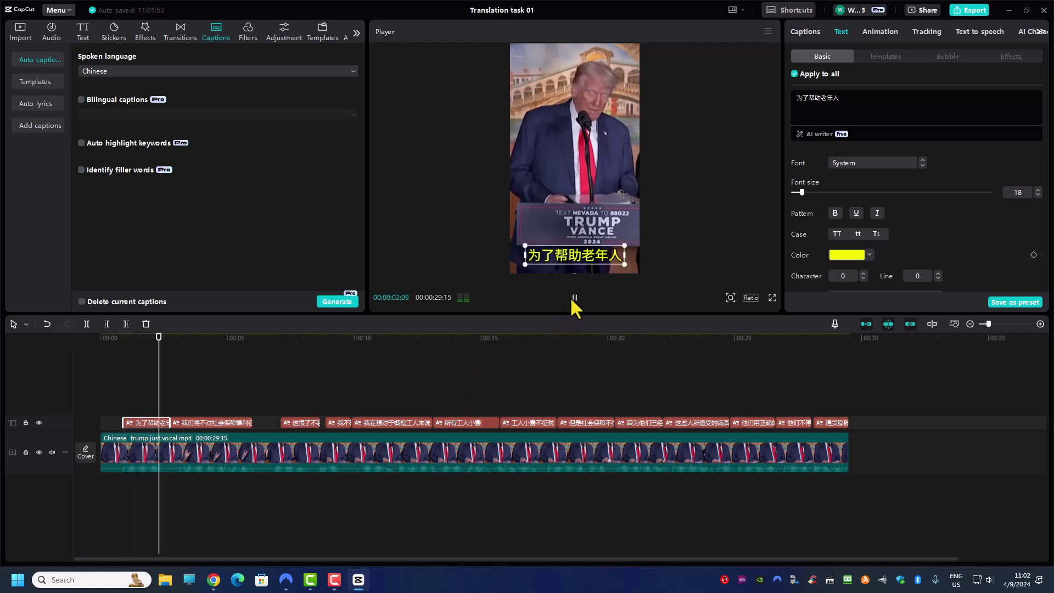
click(573, 297)
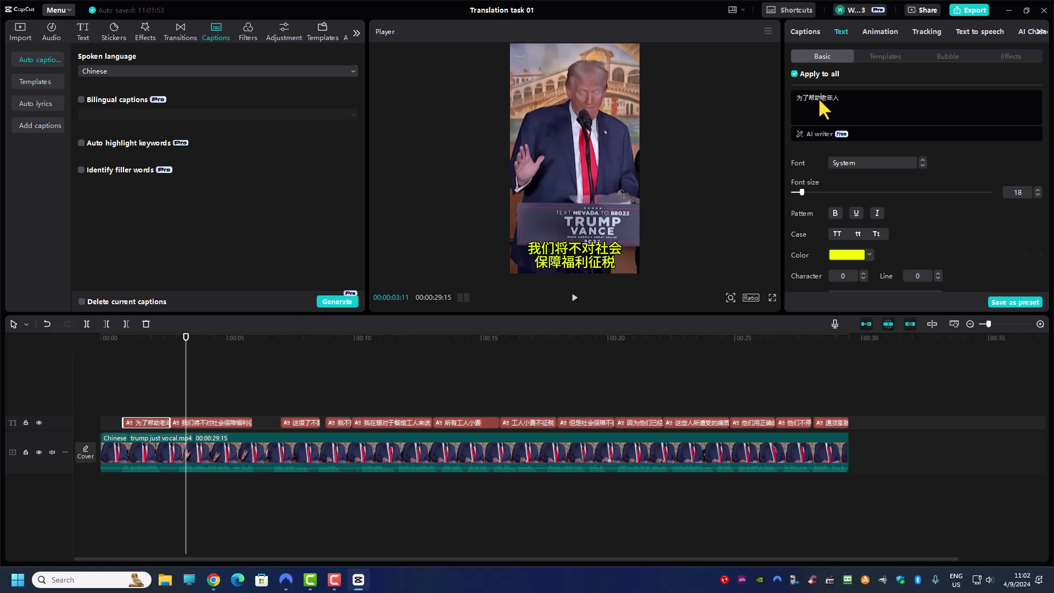
click(148, 344)
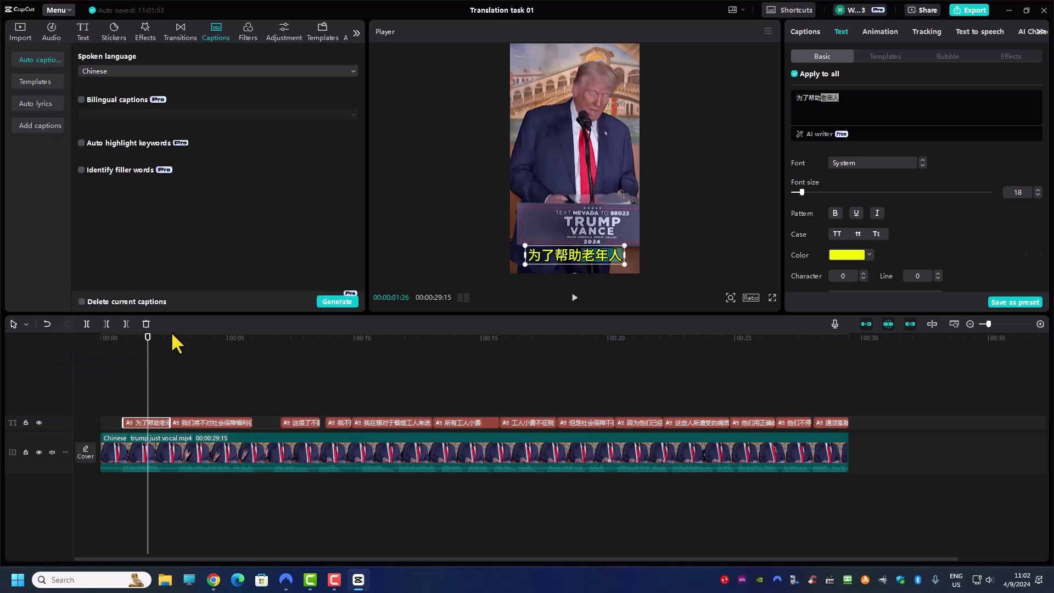
click(770, 131)
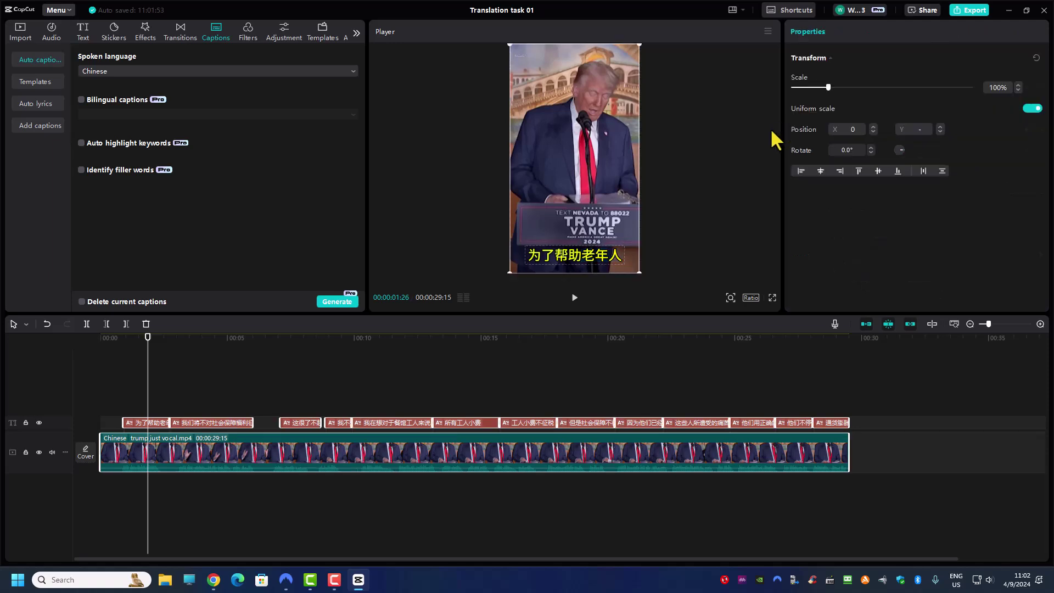
Step: Replace the first caption's text 为了帮助老年人 with 老年人 repeated several times
click(154, 423)
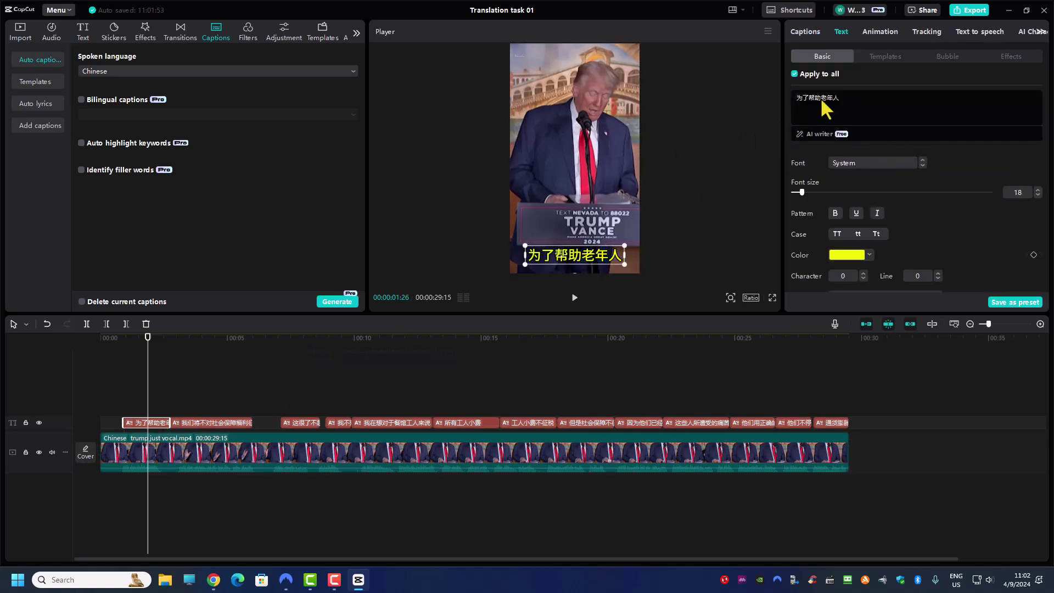
drag(839, 98, 763, 95)
text(老年人)
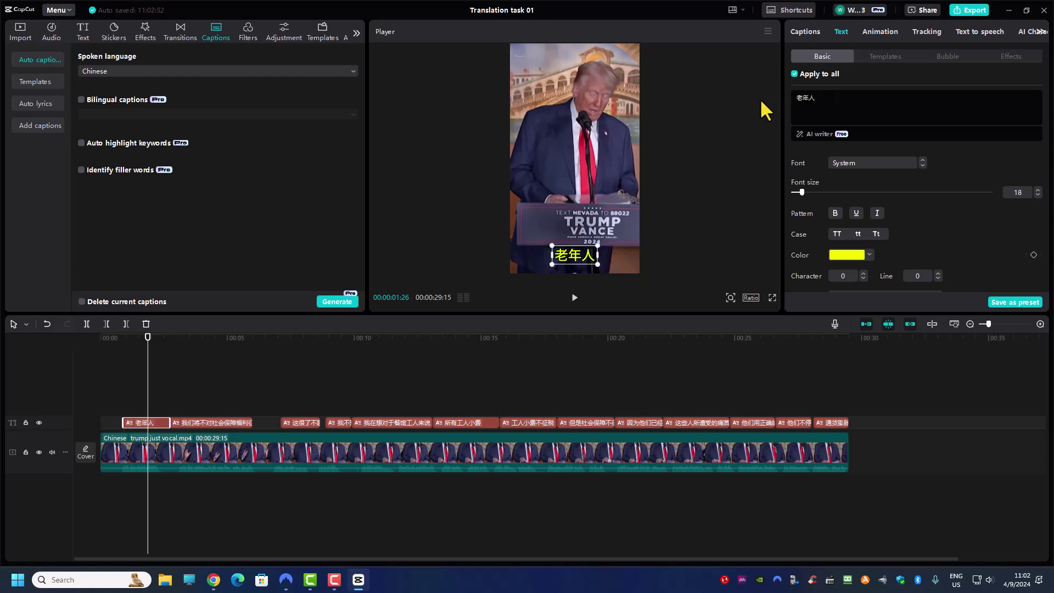
text(老年人)
text(老年人)
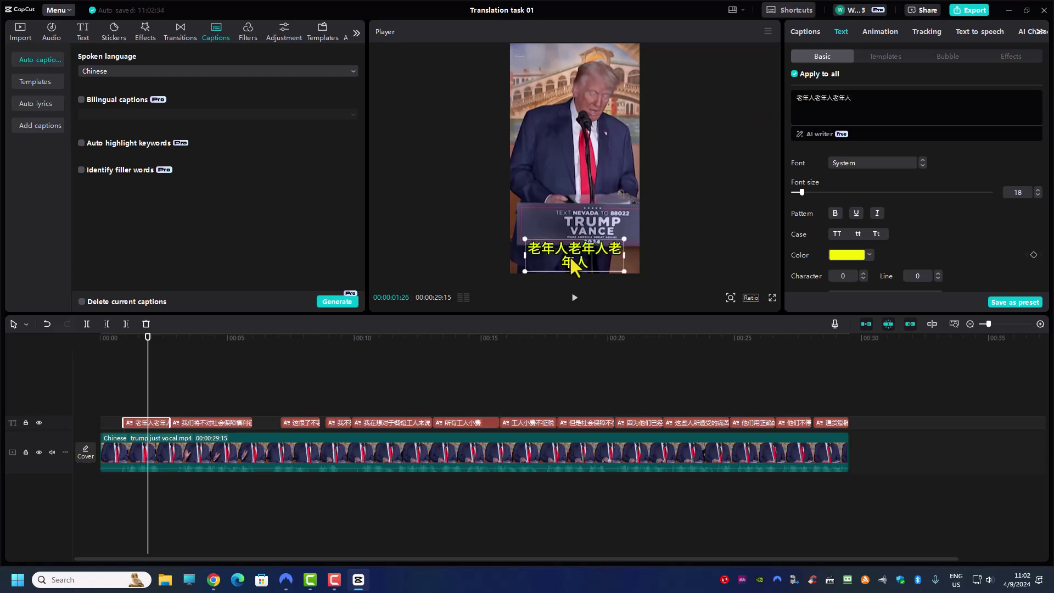
text(老年人)
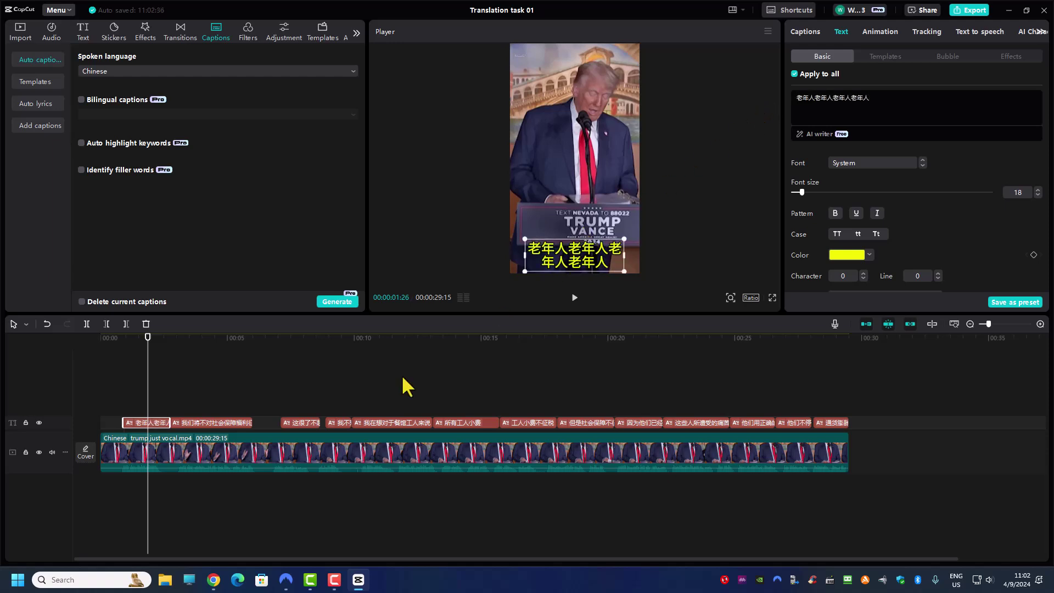
Step: Rewind before the caption and play it back, stopping with the edited caption showing
drag(148, 337, 113, 345)
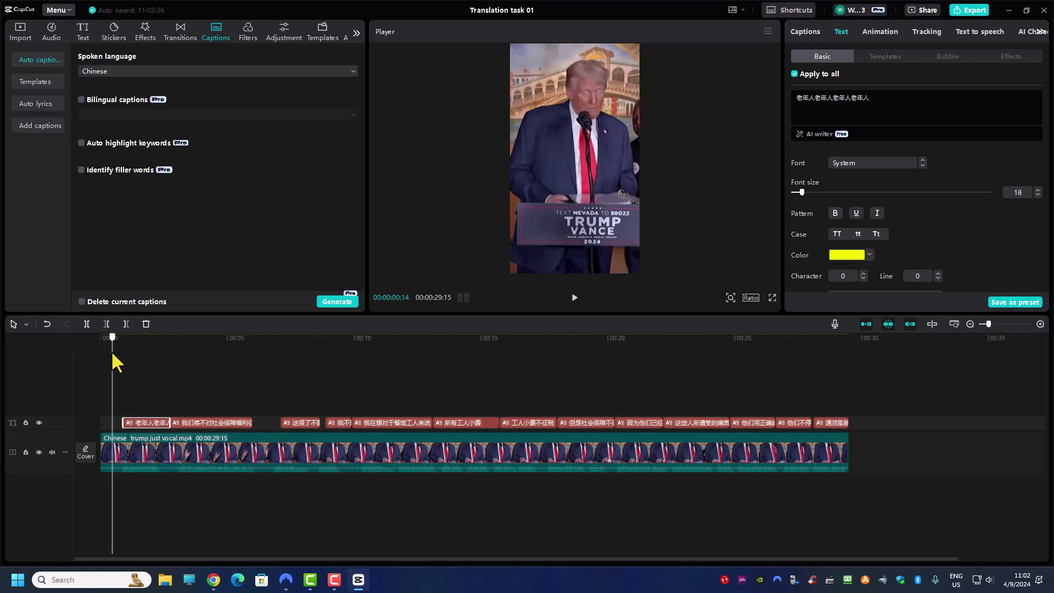
click(574, 297)
click(574, 297)
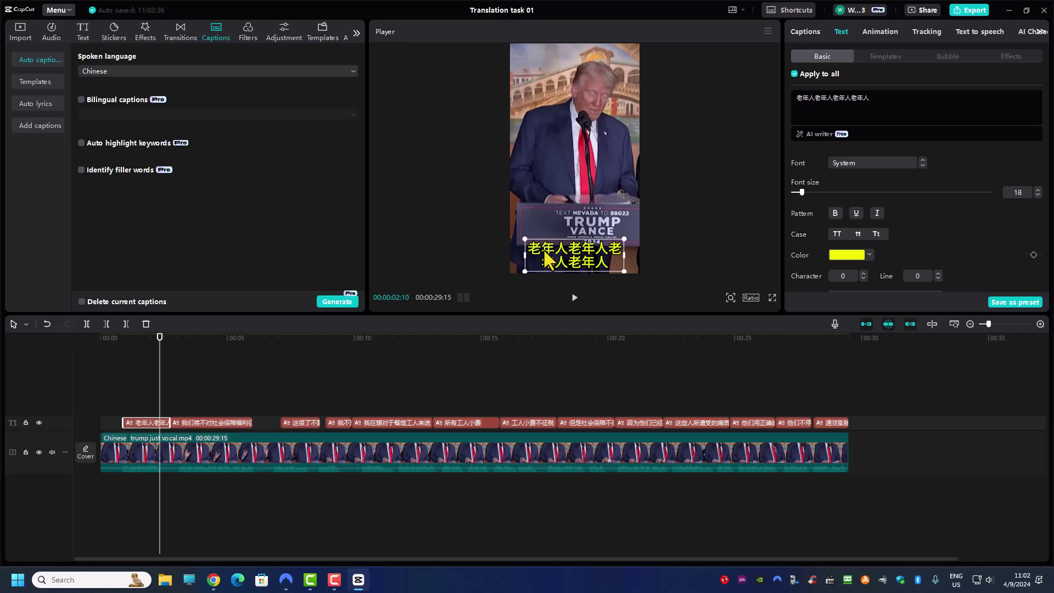
Step: Show the Text to speech voice list, with voices like American Male and Trickster
click(972, 40)
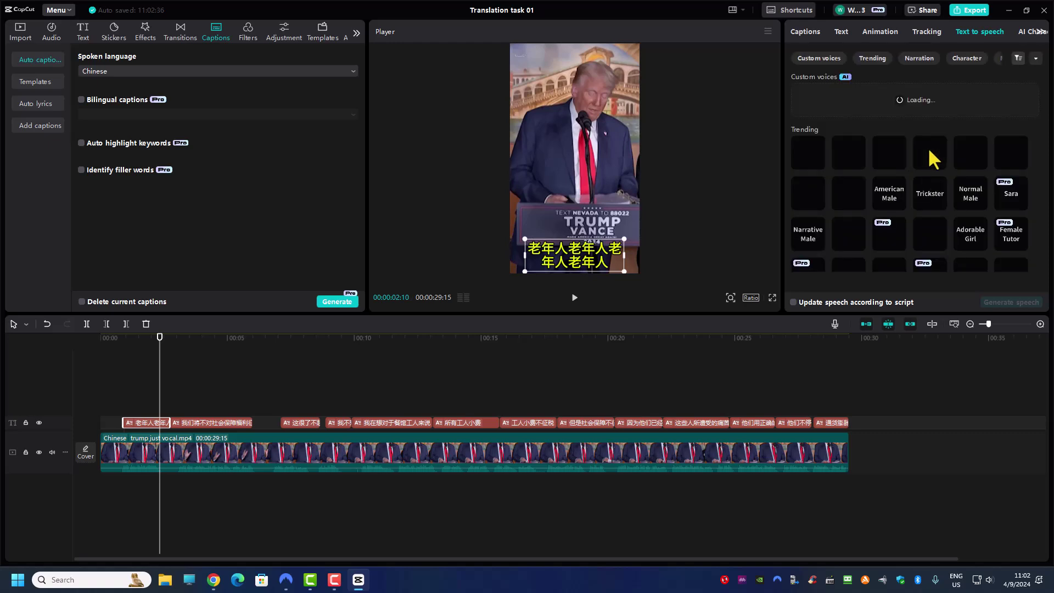